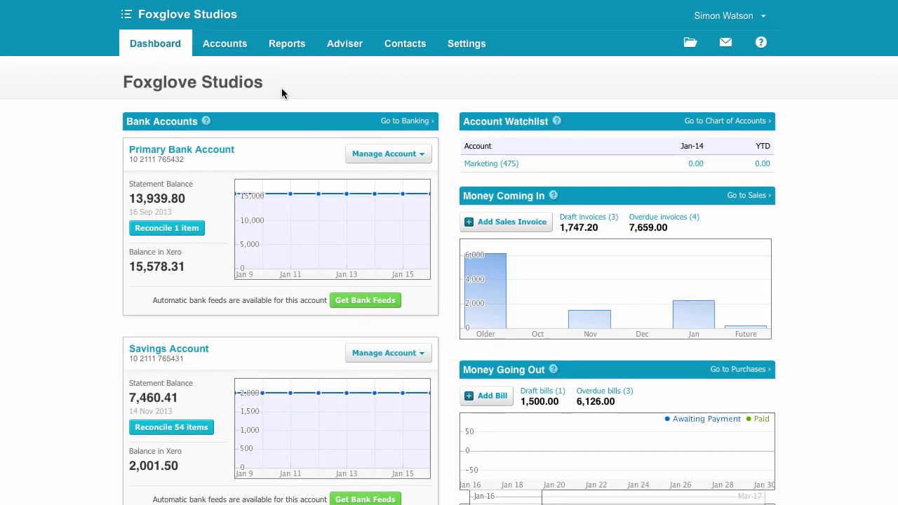
# Go to the Sales overview and show customers owing the most as a pie chart.
pyautogui.moveTo(231, 47)
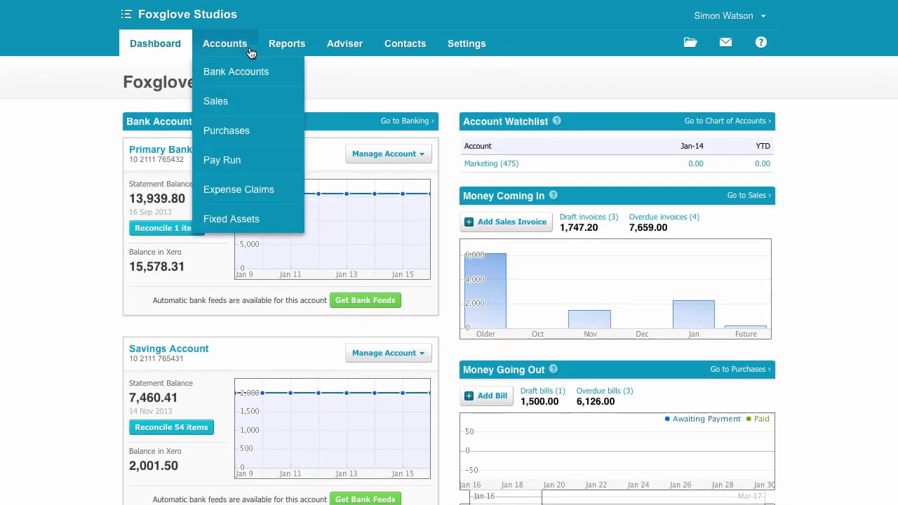
pyautogui.click(250, 103)
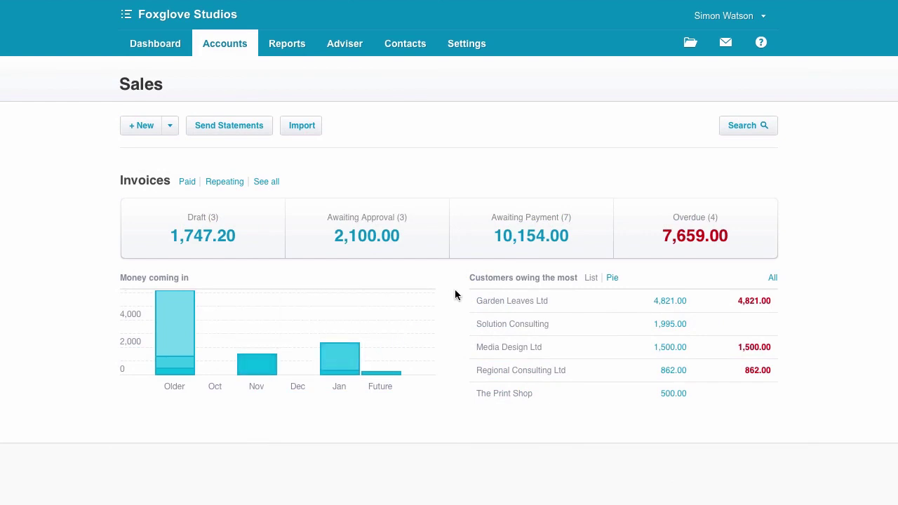
pyautogui.click(611, 278)
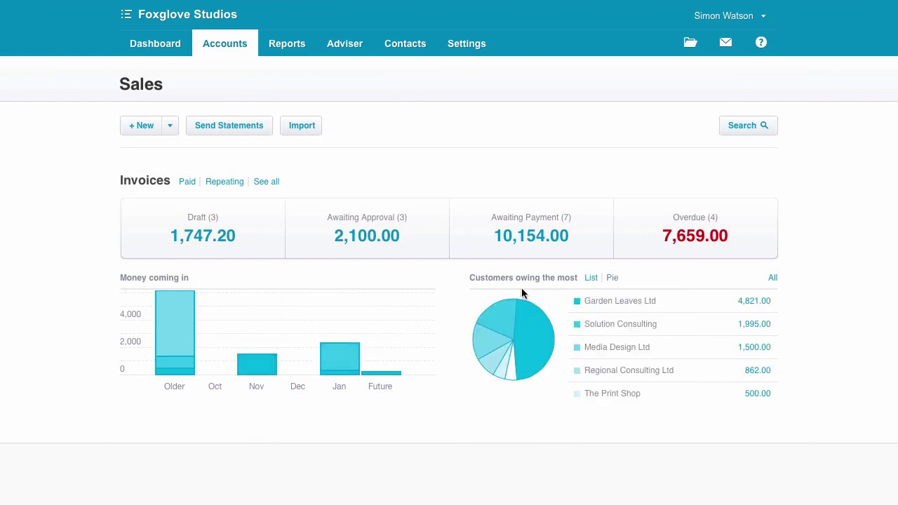
# List the invoices awaiting payment: 7 invoices totalling 10,154.00 EUR.
pyautogui.moveTo(490, 340)
pyautogui.click(766, 132)
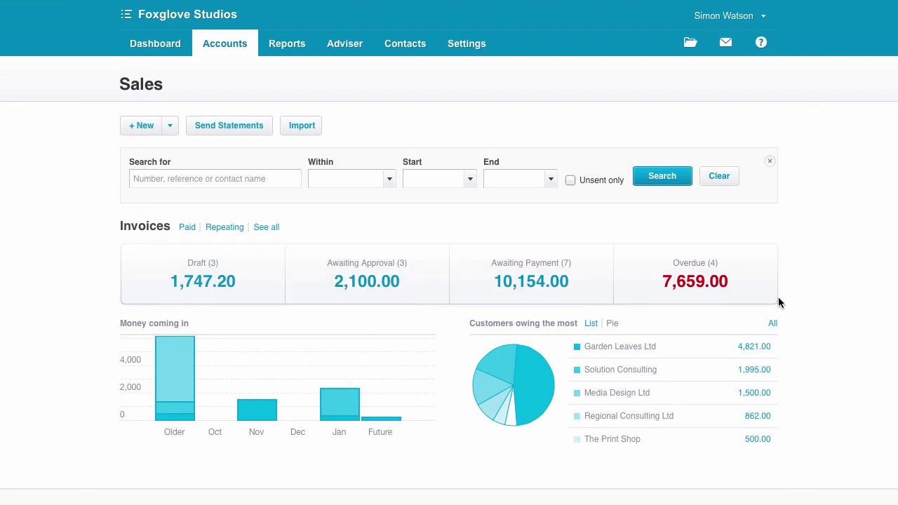
pyautogui.click(564, 285)
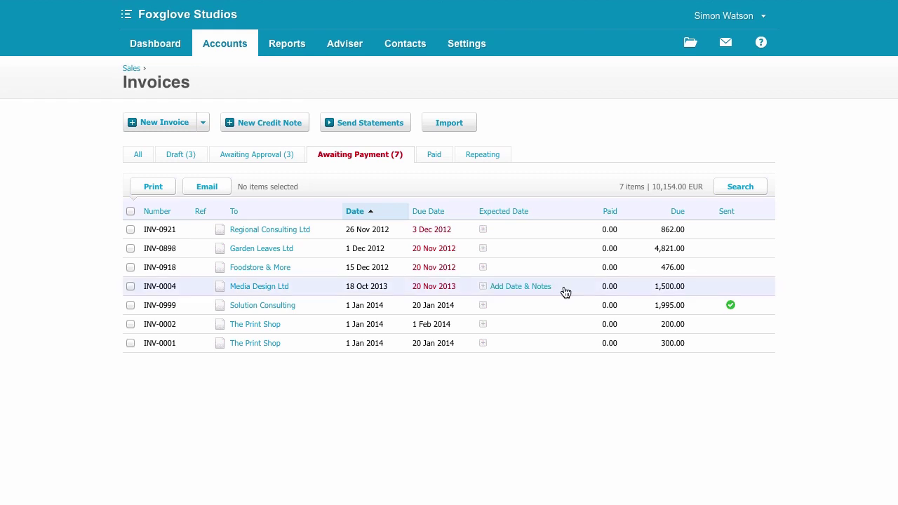
# Save 20 Jan 2014 as INV-0999's expected payment date, then return to Sales.
pyautogui.click(511, 307)
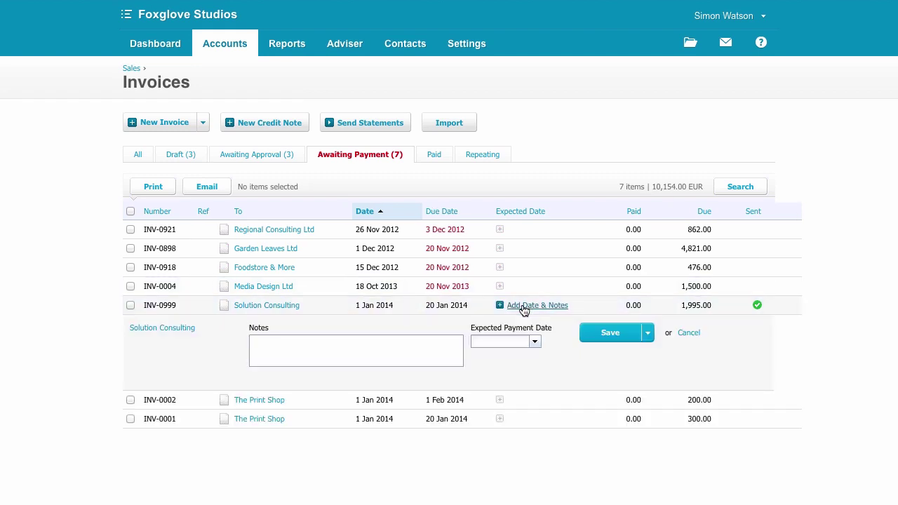
pyautogui.click(537, 344)
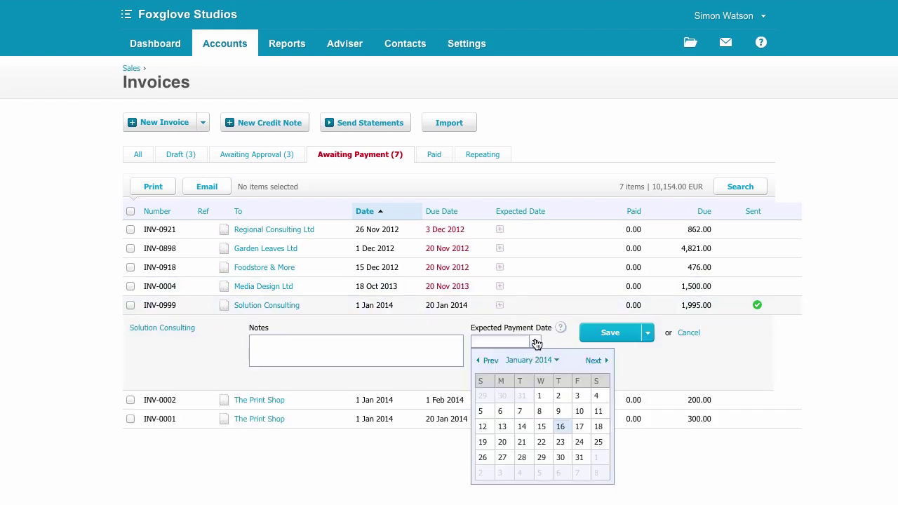
pyautogui.click(505, 442)
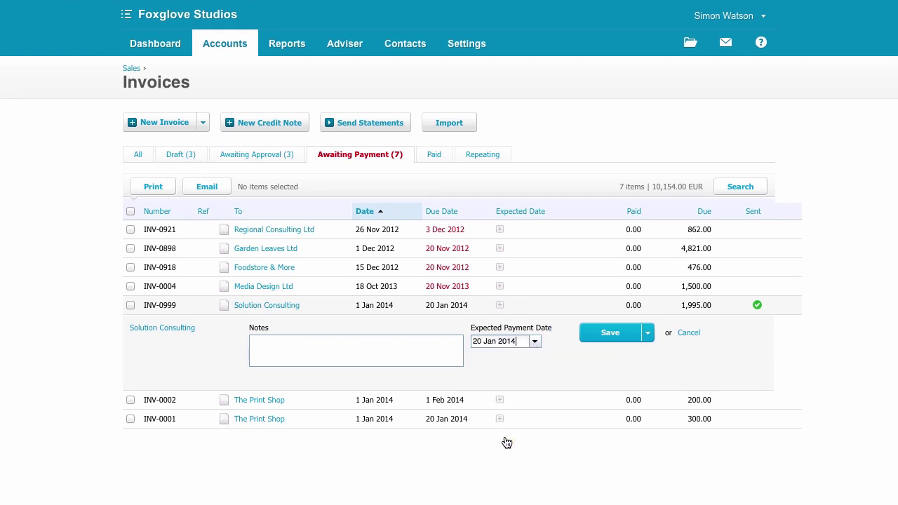
pyautogui.click(615, 337)
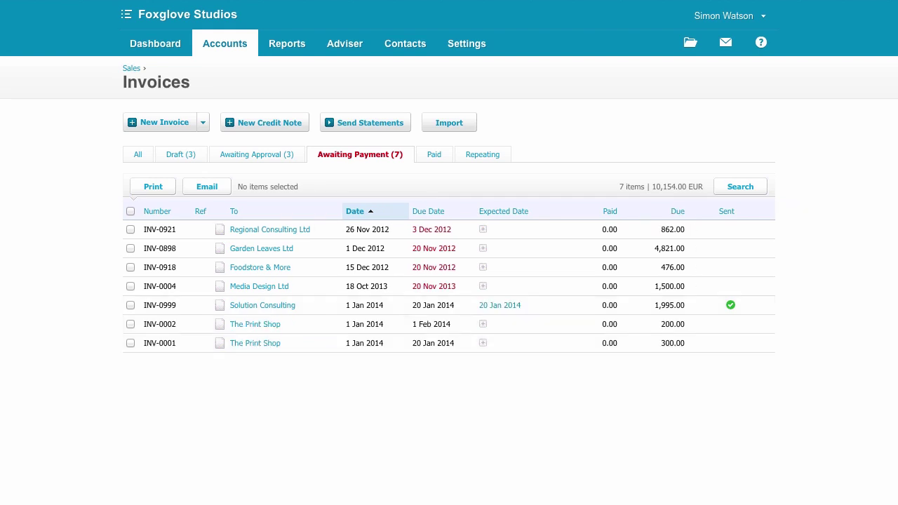
pyautogui.click(131, 69)
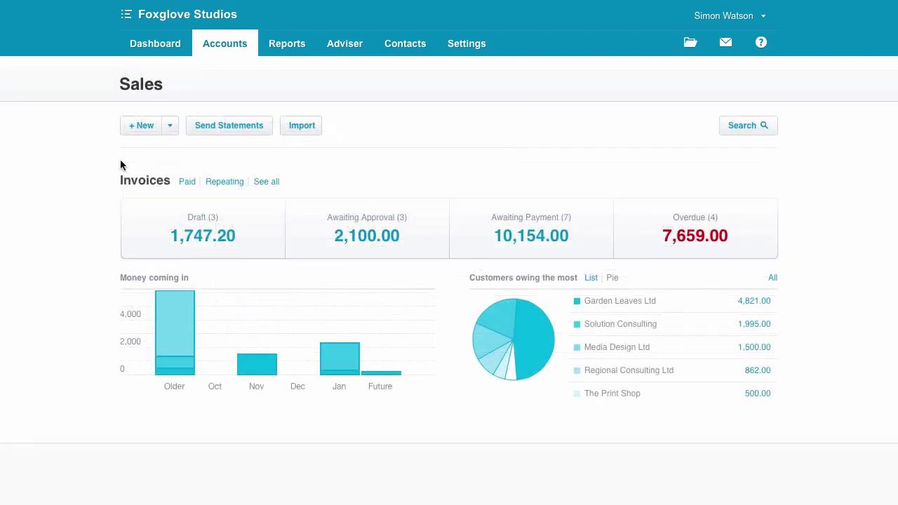
# Start a new sales invoice addressed to Bizcomms Ltd.
pyautogui.click(170, 133)
pyautogui.click(177, 151)
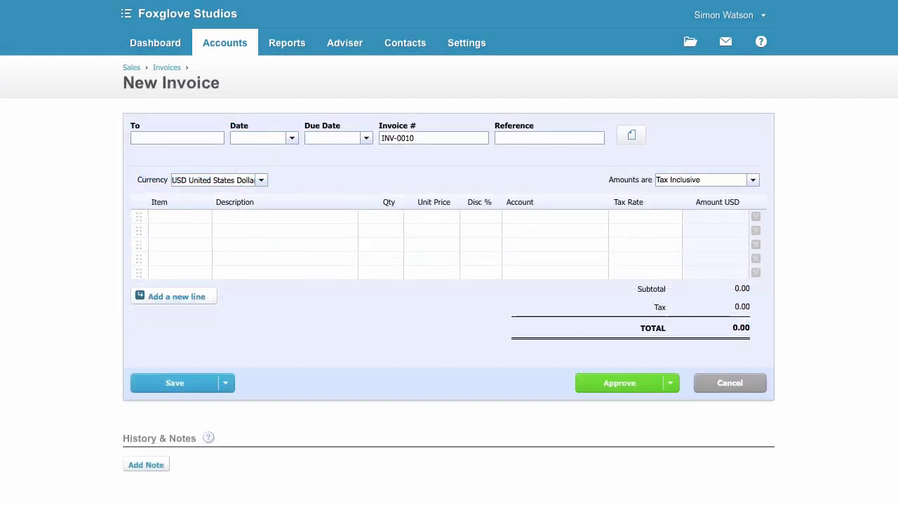
pyautogui.write('Bizcomms Ltd')
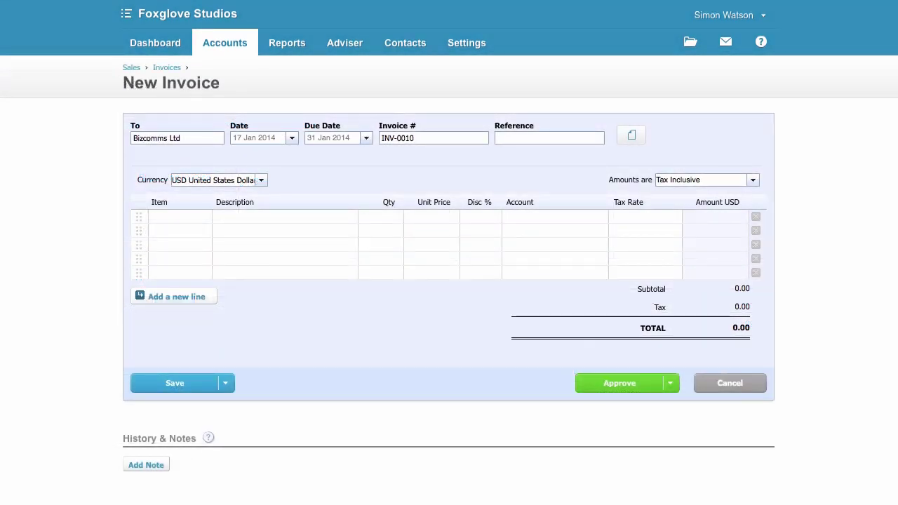
# Add a 'Monthly website fee' line using the Monthly item, totalling 120.00.
pyautogui.click(284, 217)
pyautogui.write('Monthly website fee')
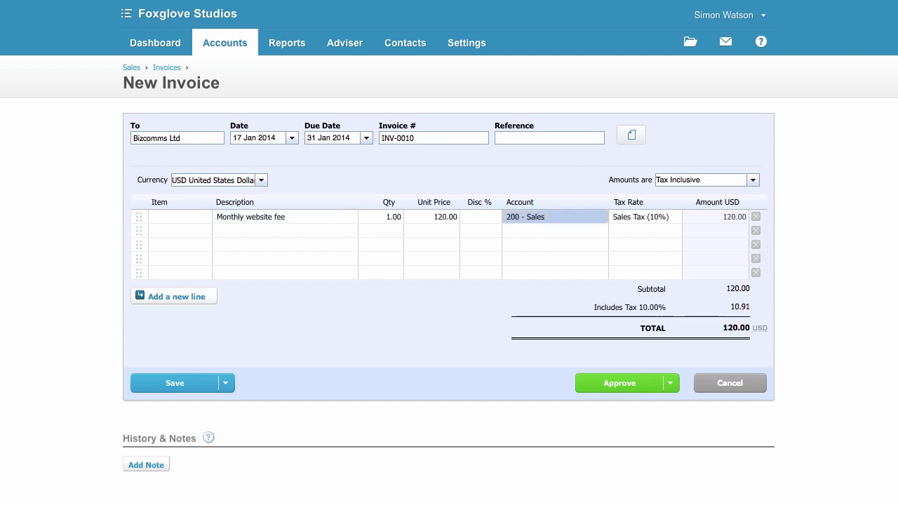
pyautogui.click(180, 217)
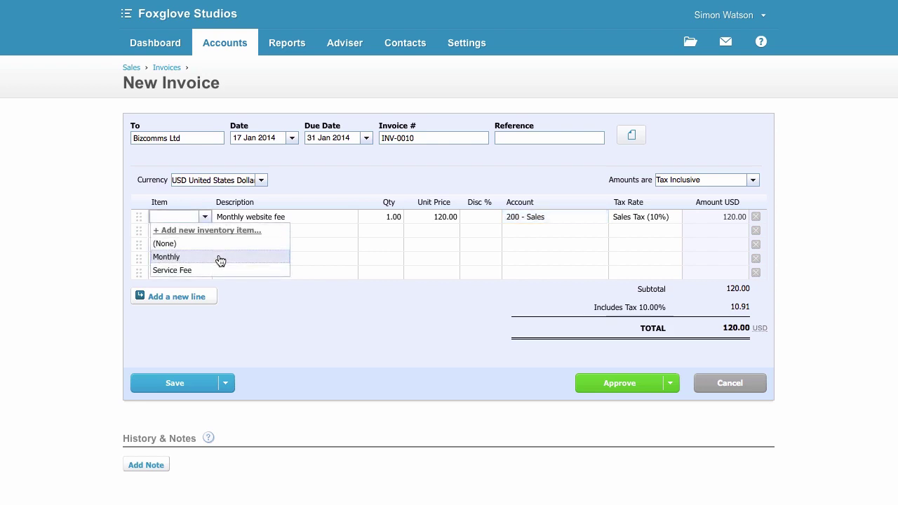
pyautogui.click(220, 259)
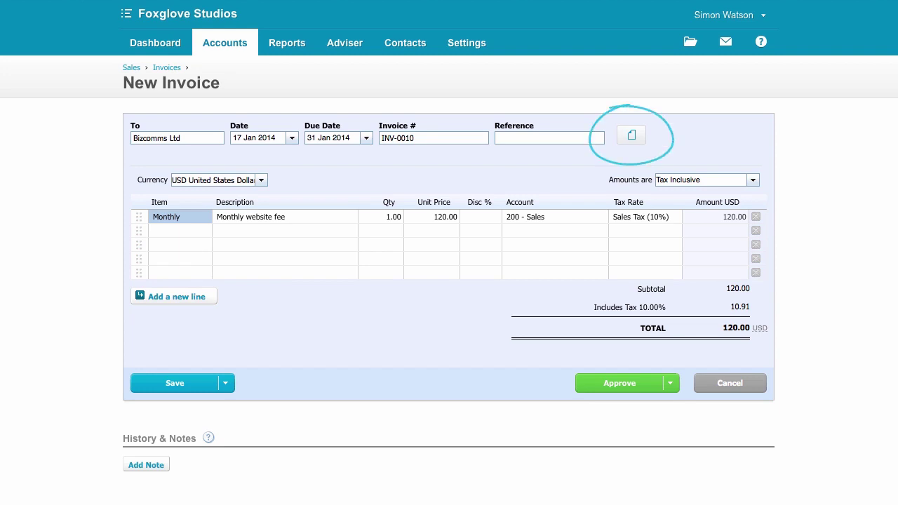
# Attach Bizcomms Ltd contract.docx to invoice INV-0010 and approve it.
pyautogui.moveTo(897, 141); pyautogui.dragTo(768, 139)
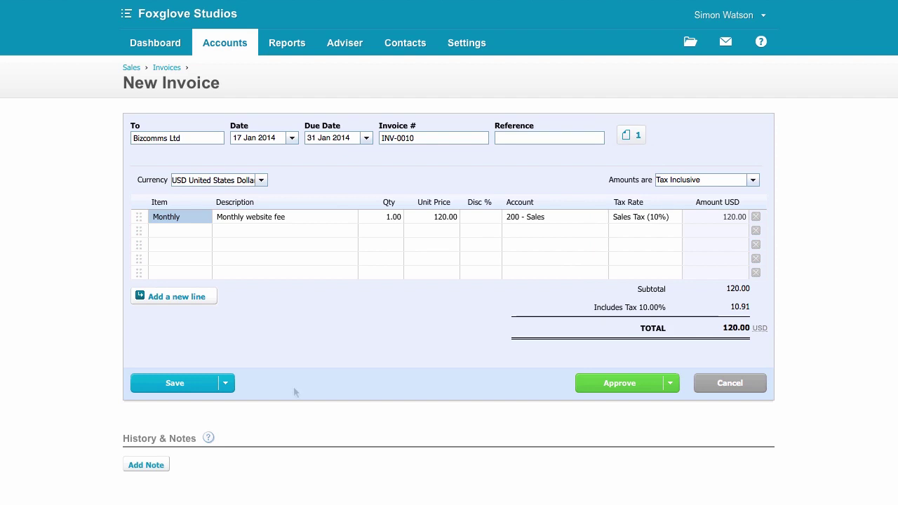
pyautogui.click(226, 384)
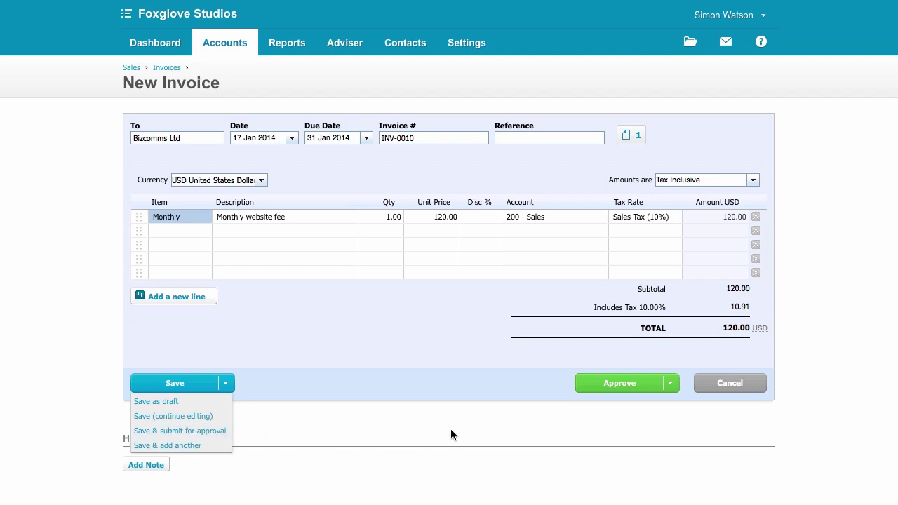
pyautogui.click(636, 388)
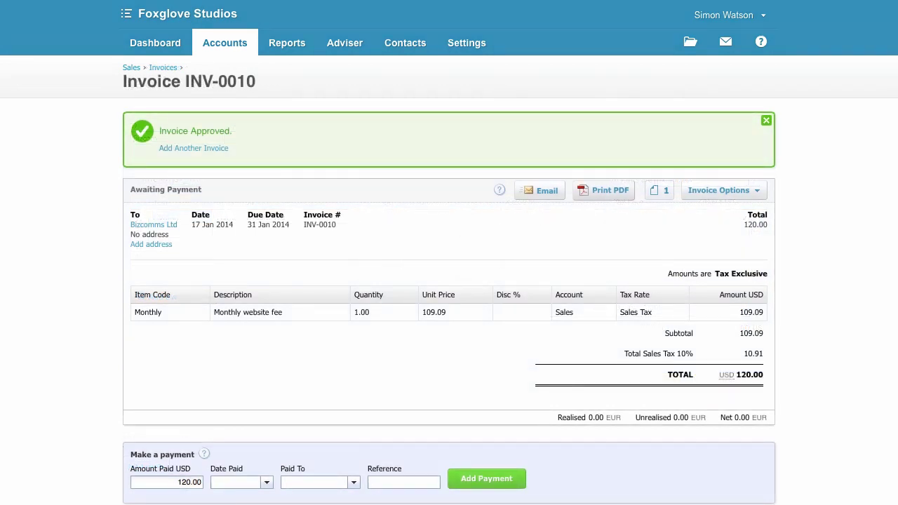
# Email INV-0010 to Bizcomms Ltd with the PDF attached, marking it as sent.
pyautogui.click(549, 194)
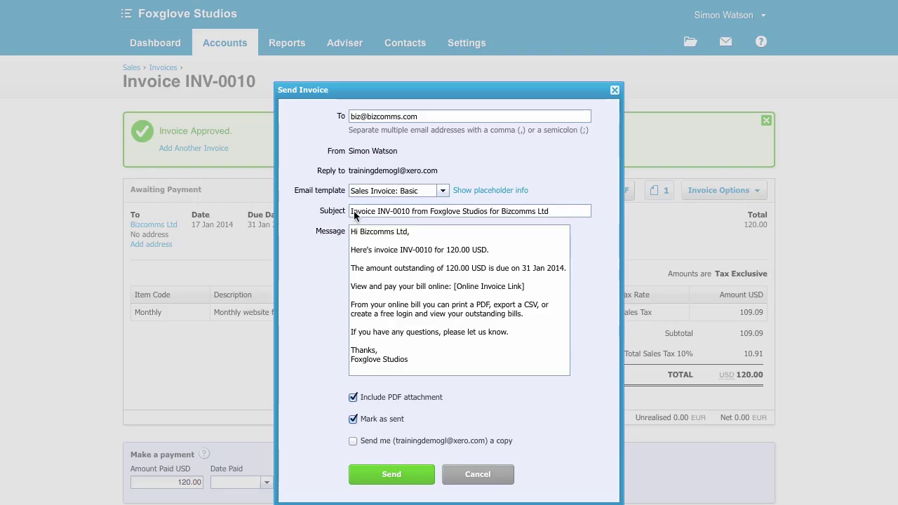
pyautogui.click(379, 196)
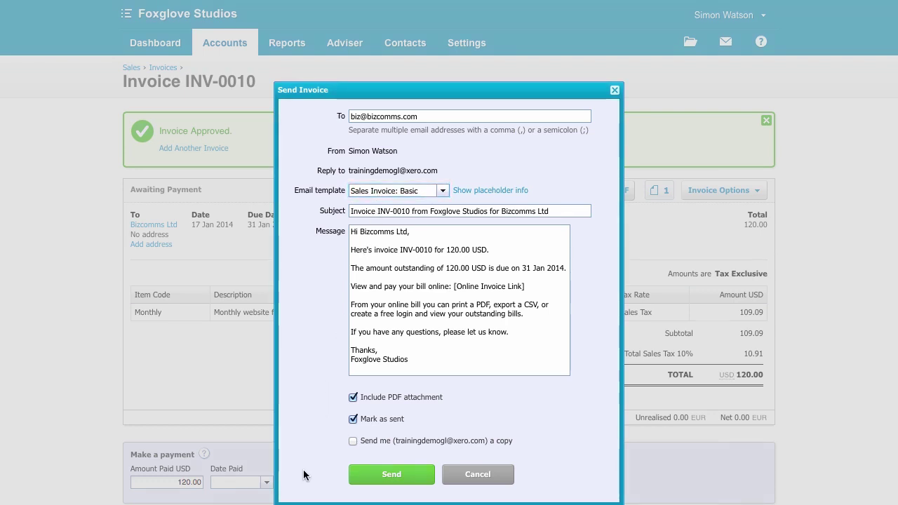
pyautogui.click(390, 475)
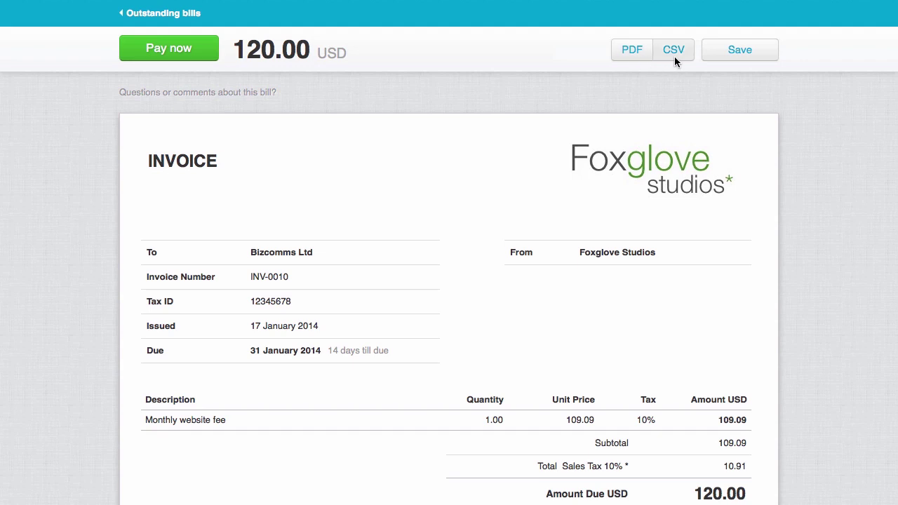
# Save the online INV-0010 bill to the customer's Xero login.
pyautogui.click(739, 57)
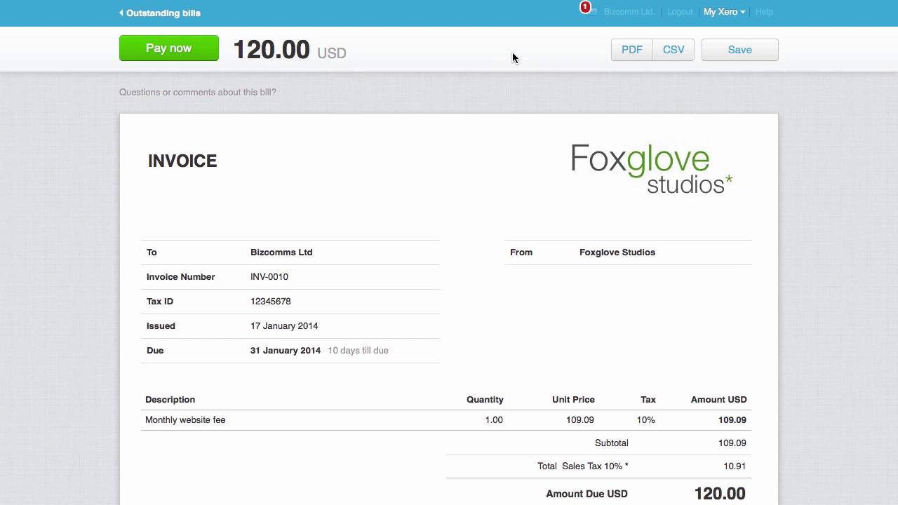
# Check the customer's messages, then review Bizcomms Ltd's outstanding bills totalling 740.00 USD.
pyautogui.click(593, 14)
pyautogui.click(715, 137)
pyautogui.click(181, 20)
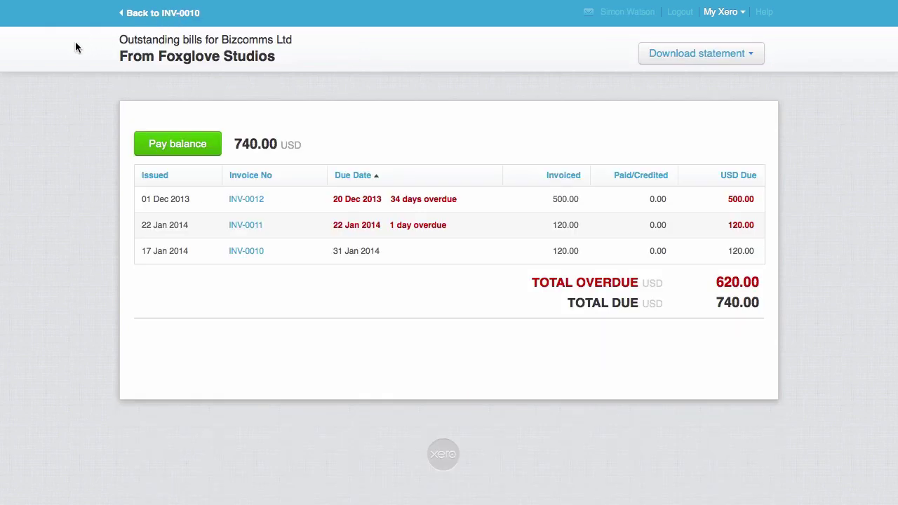
# Return to INV-0010, then go back to My Xero's Awaiting Payment list.
pyautogui.click(161, 14)
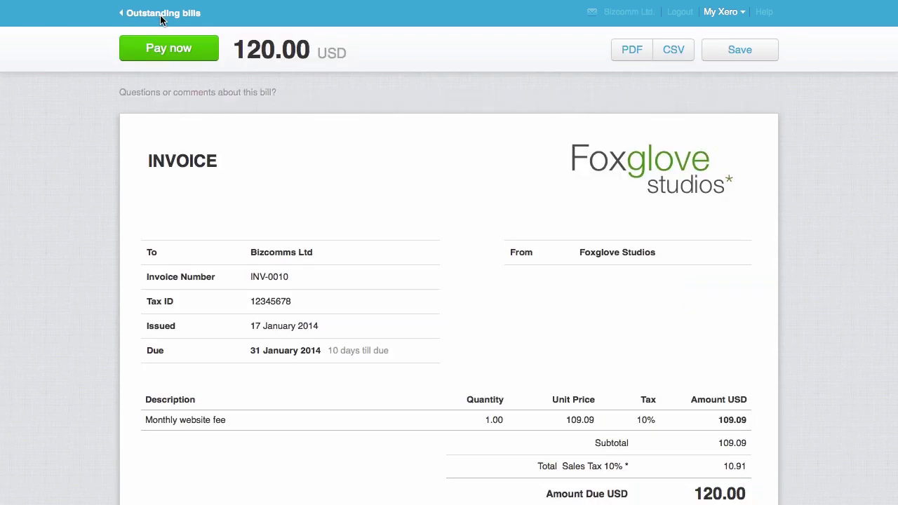
pyautogui.click(743, 17)
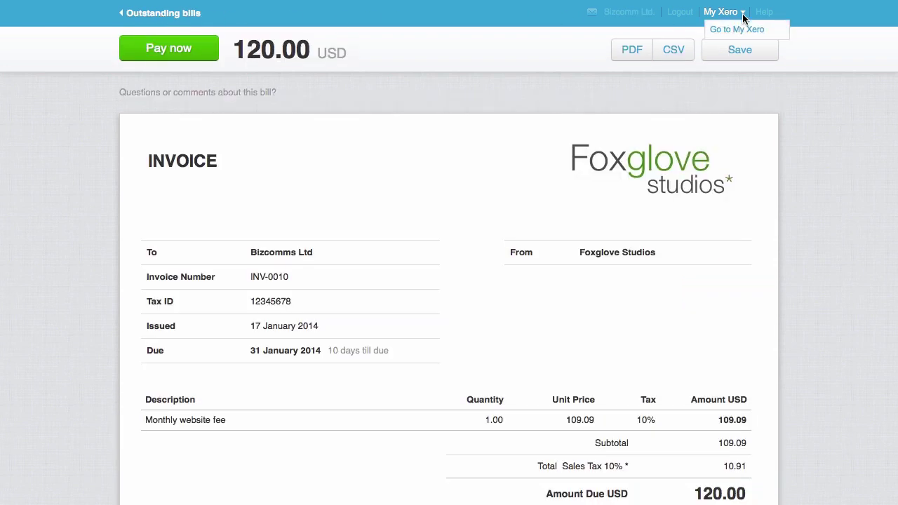
pyautogui.click(773, 31)
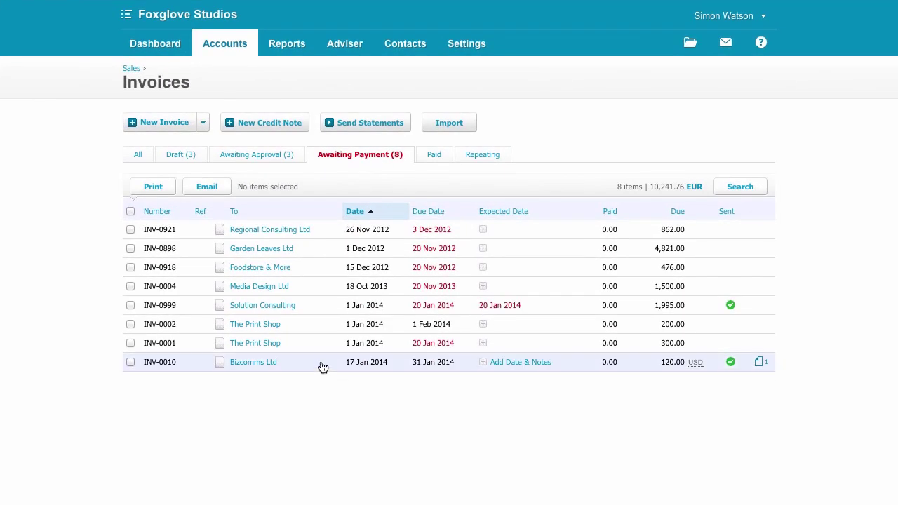
# Open INV-0010 for Bizcomms Ltd and check its history shows it sent and viewed.
pyautogui.click(323, 368)
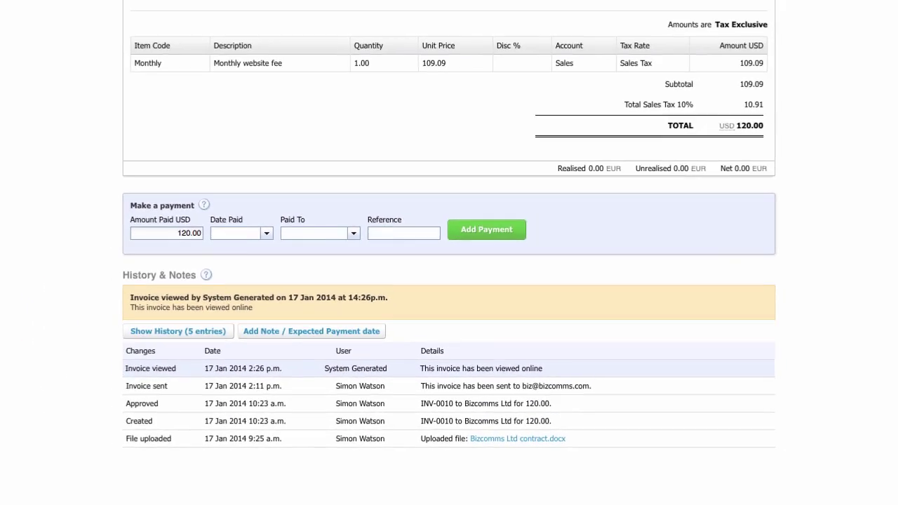
pyautogui.scroll(3, 449, 232)
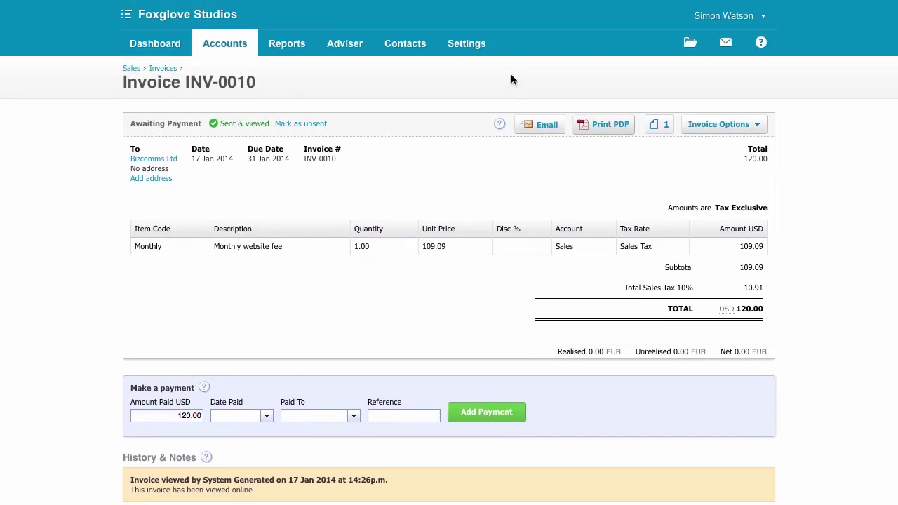
# Go to General Settings > Invoice Settings and bring up the Standard theme's options.
pyautogui.click(481, 59)
pyautogui.click(484, 70)
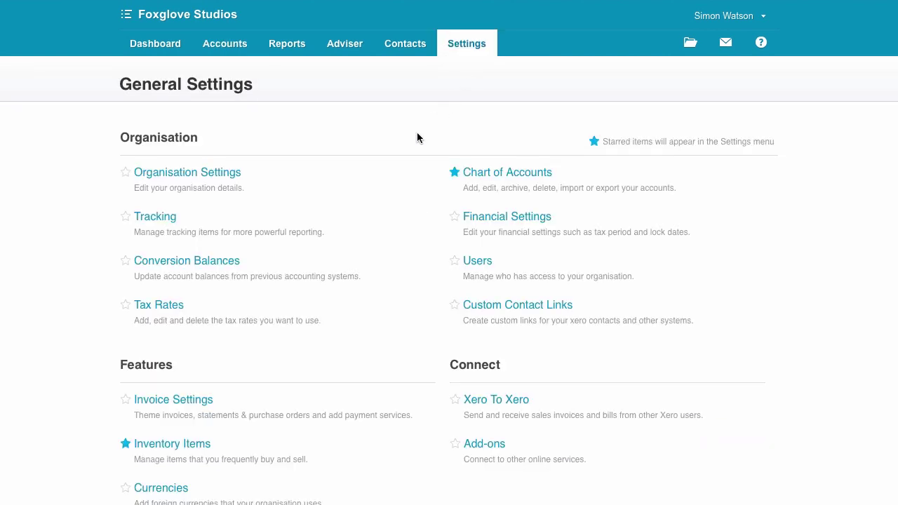
pyautogui.click(180, 401)
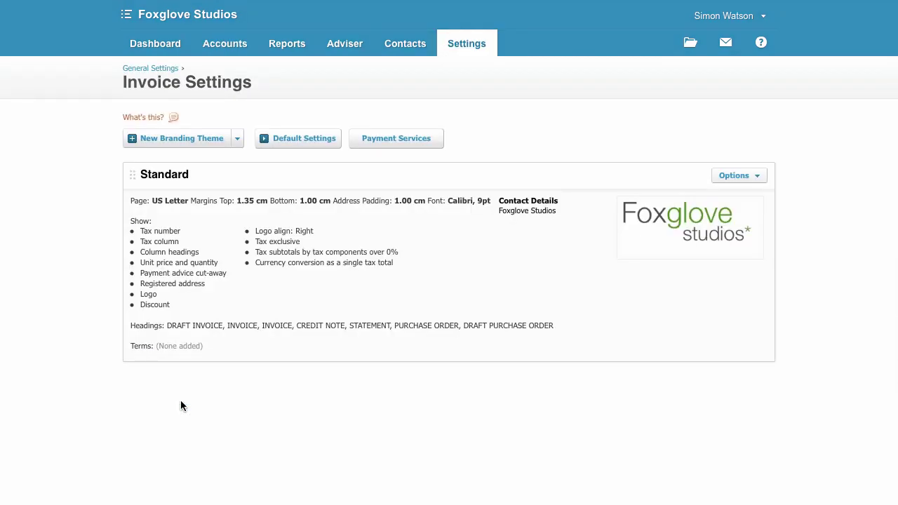
pyautogui.click(161, 147)
pyautogui.click(763, 176)
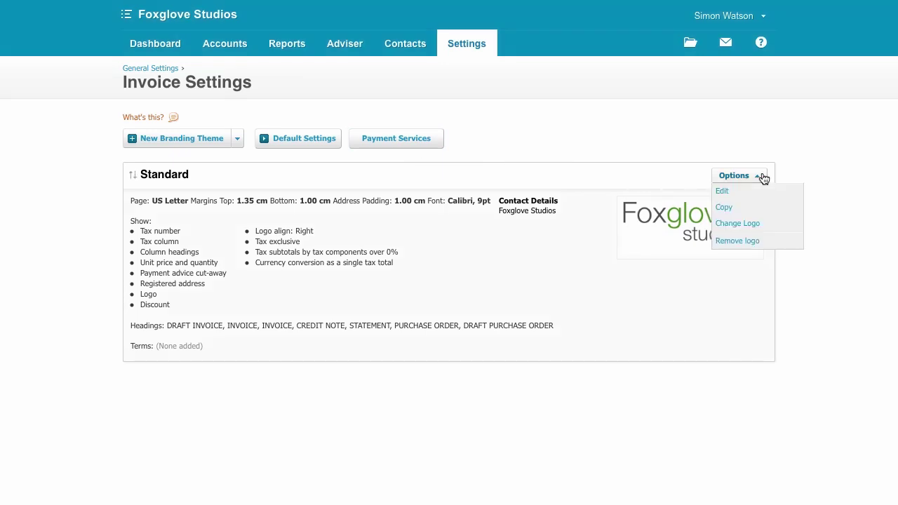
# Set the Standard theme's payment service to Foxglove Studios PayPal and save.
pyautogui.click(762, 192)
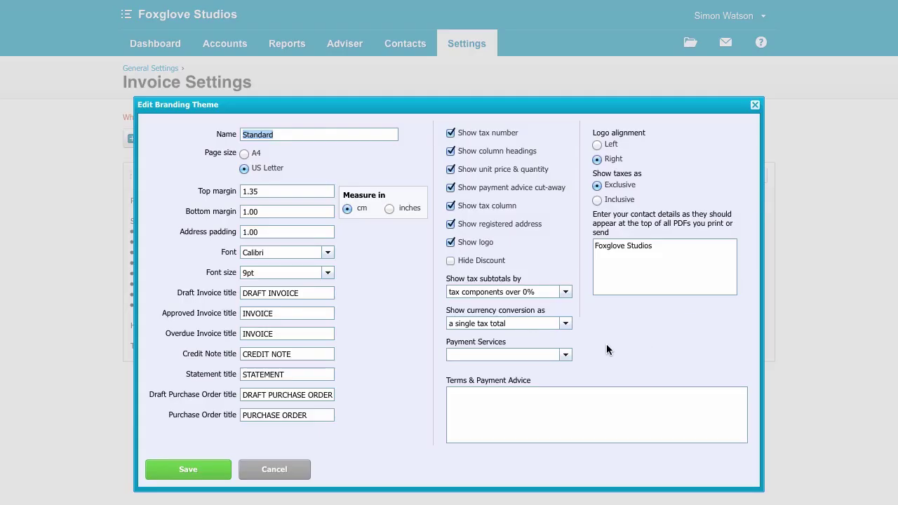
pyautogui.click(566, 355)
pyautogui.click(555, 367)
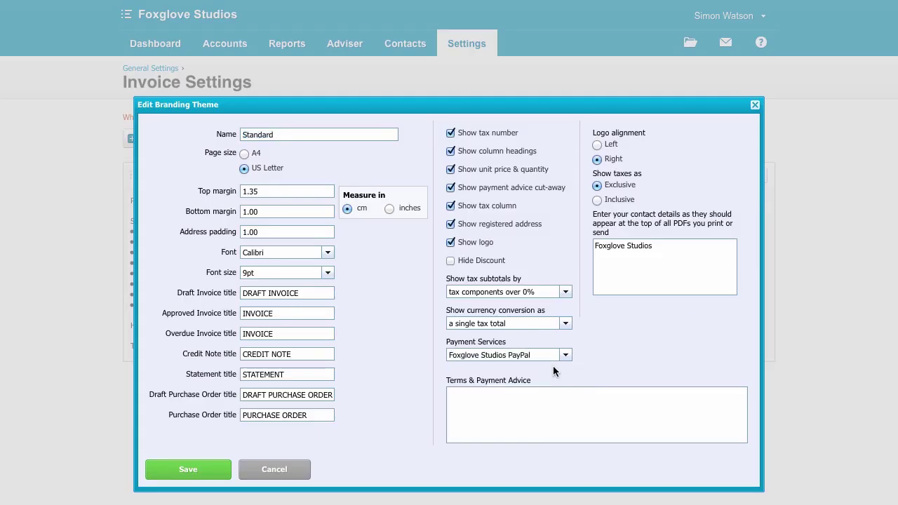
pyautogui.click(207, 469)
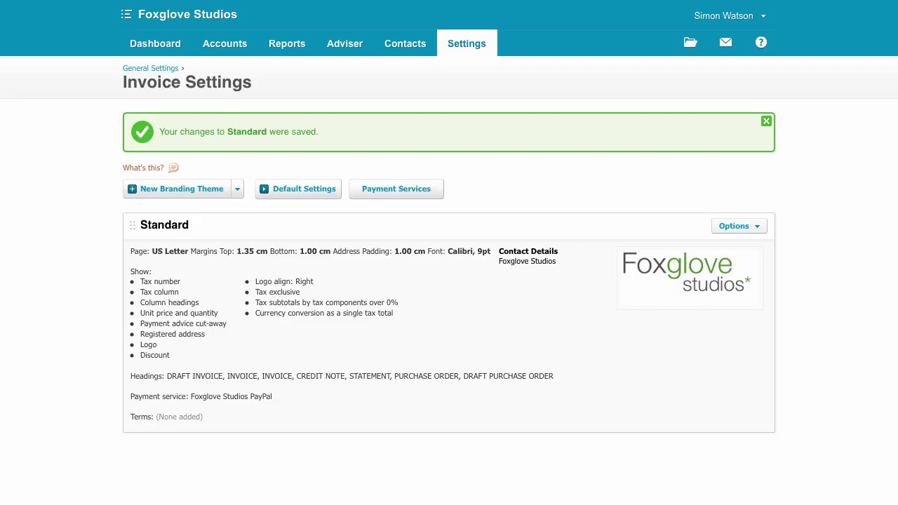
# Open Organisation Settings from General Settings and save them, returning to invoice INV-0010's online view.
pyautogui.click(466, 44)
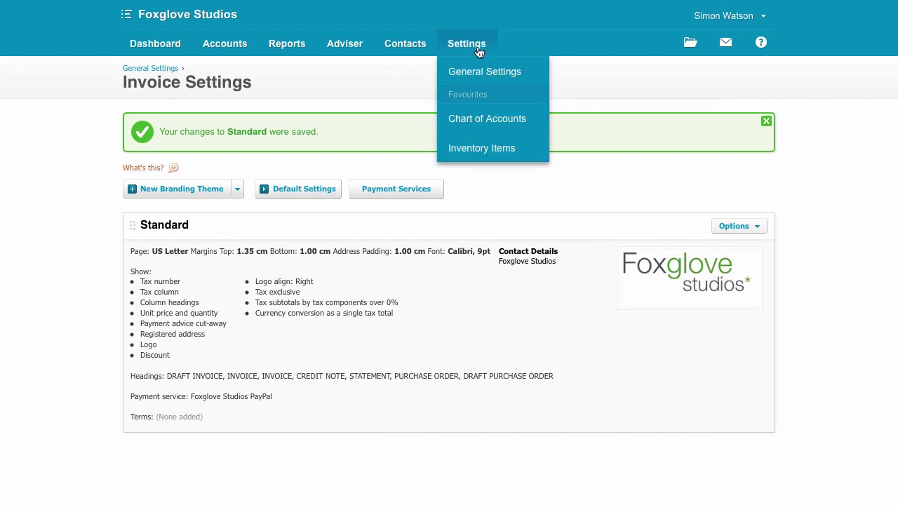
pyautogui.click(479, 70)
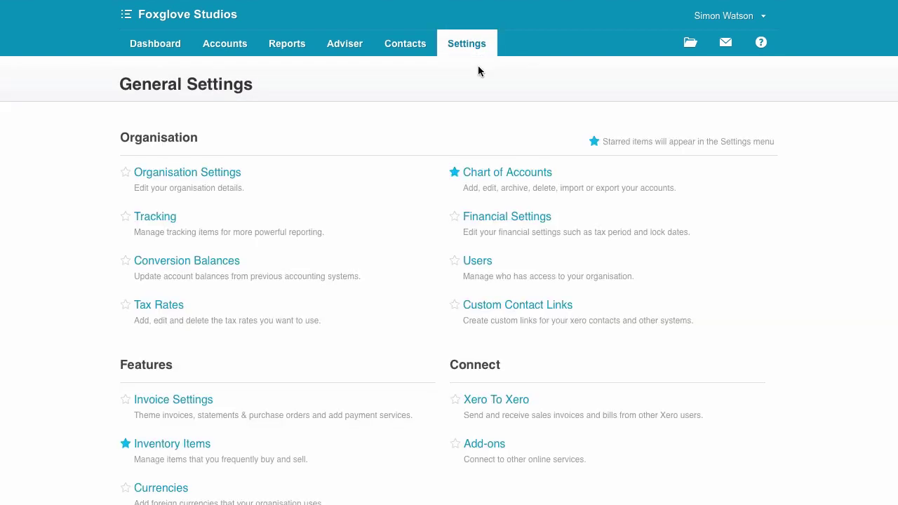
pyautogui.click(211, 174)
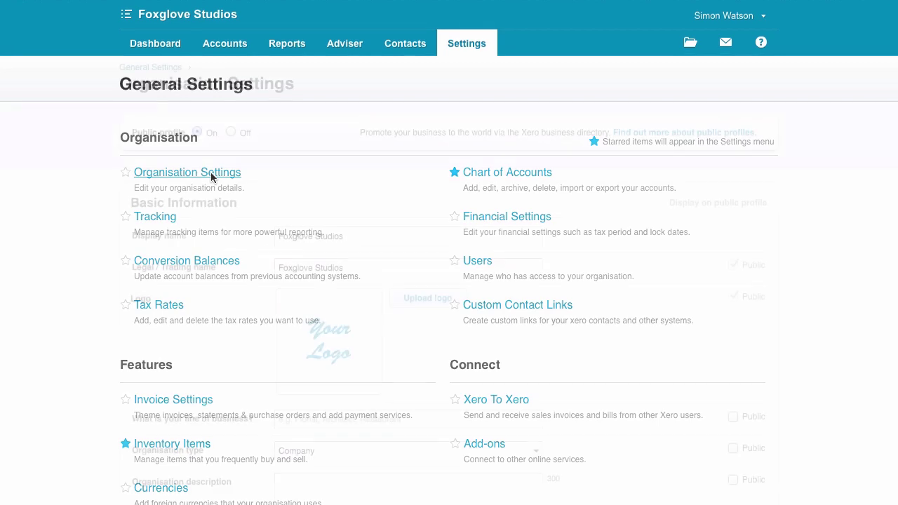
pyautogui.scroll(-10, 449, 253)
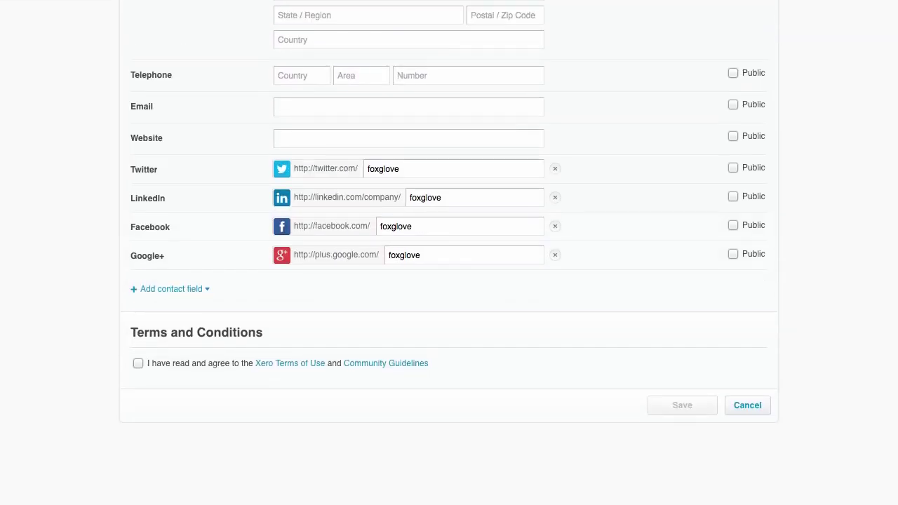
pyautogui.click(679, 407)
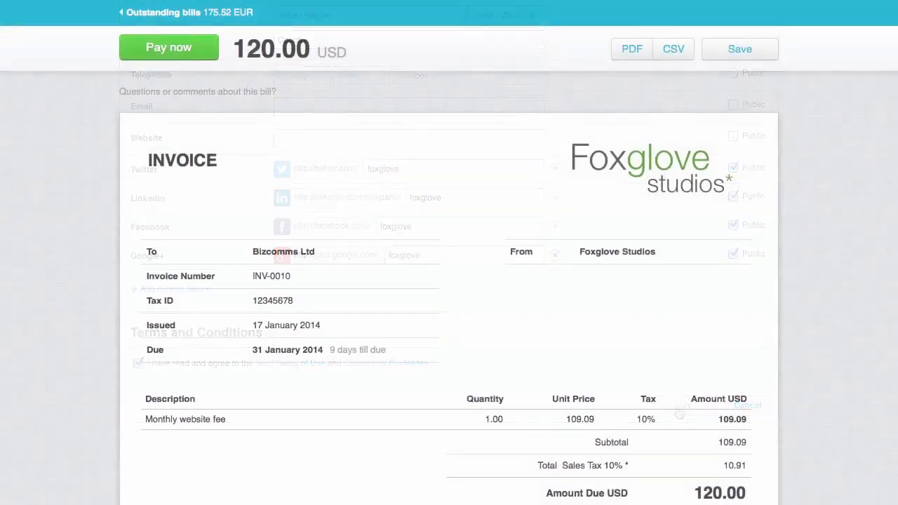